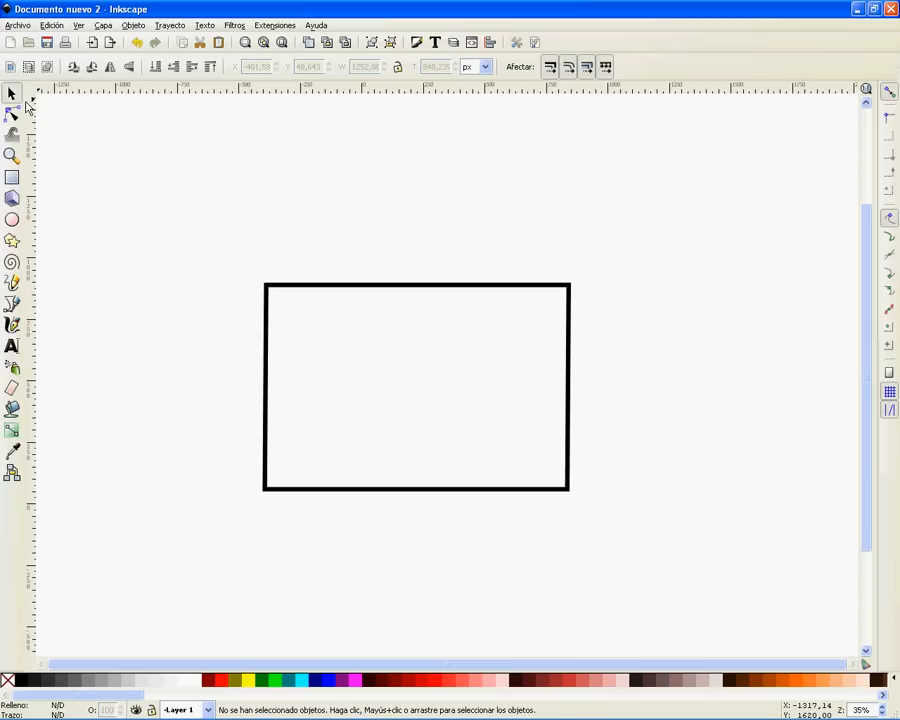
# Step: Select the rectangle and move it slightly up and to the right, to about X -373, Y 69 px
pyautogui.click(358, 292)
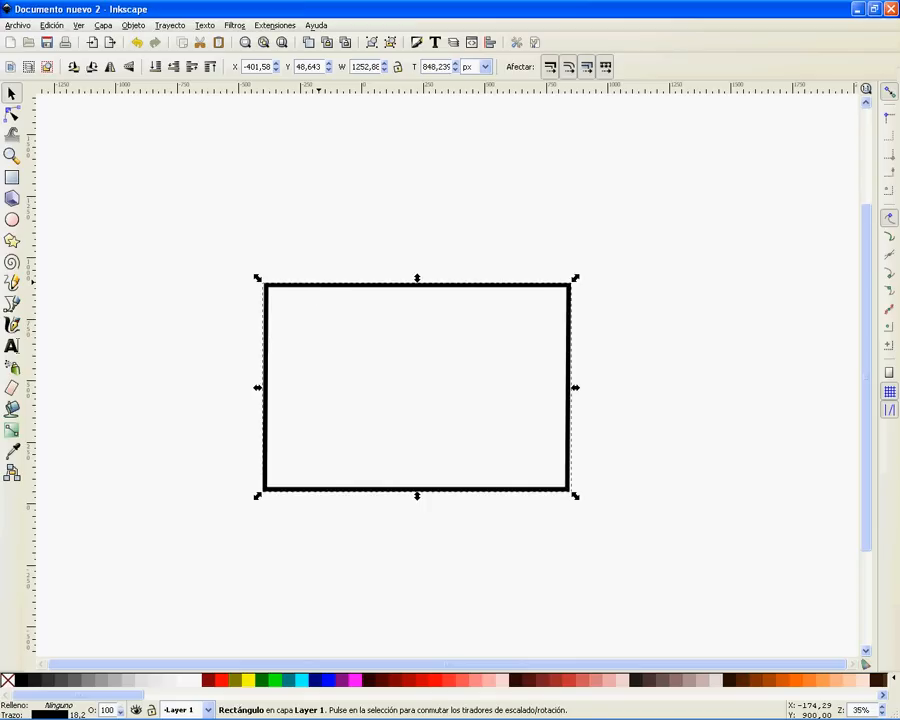
pyautogui.moveTo(318, 285); pyautogui.dragTo(337, 283)
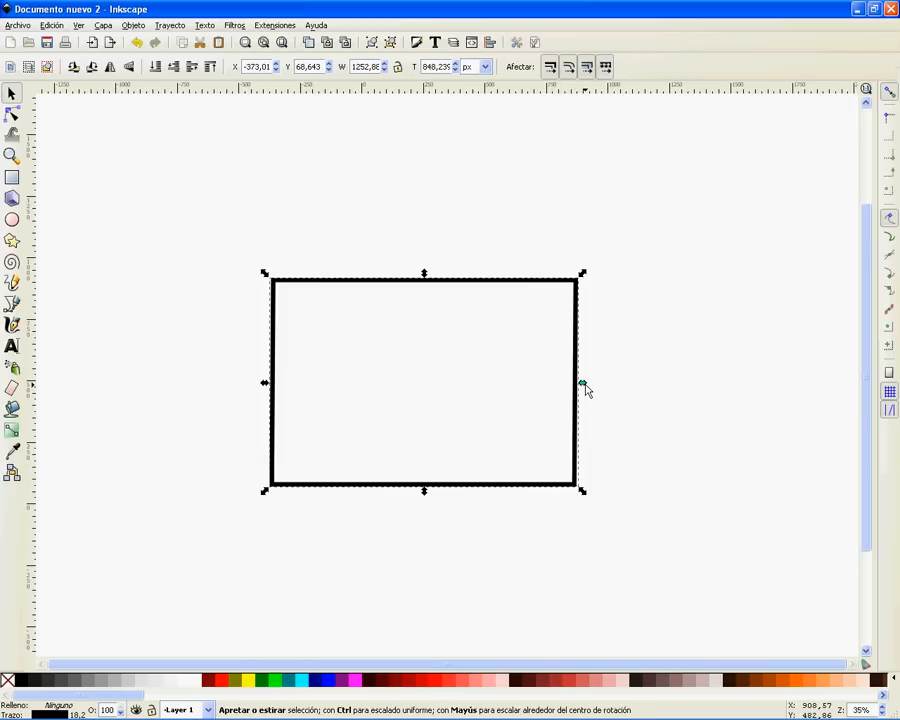
# Step: Squeeze the rectangle freely to about 863 × 506 px, and enlarge it from its lower-right corner to about 1243 × 841 px
pyautogui.moveTo(586, 389); pyautogui.dragTo(488, 396)
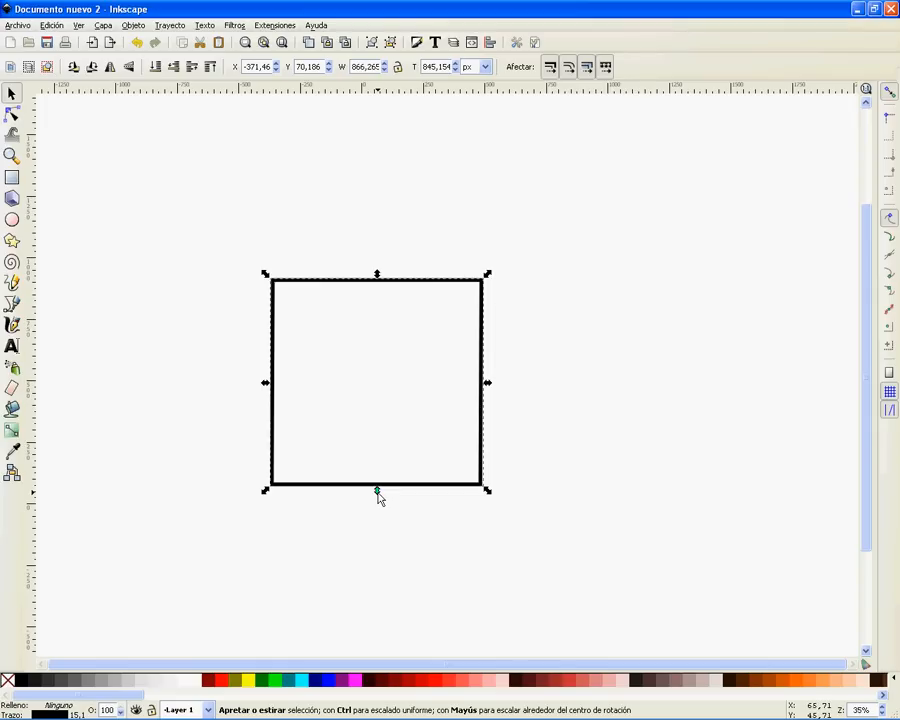
pyautogui.moveTo(376, 488); pyautogui.dragTo(378, 414)
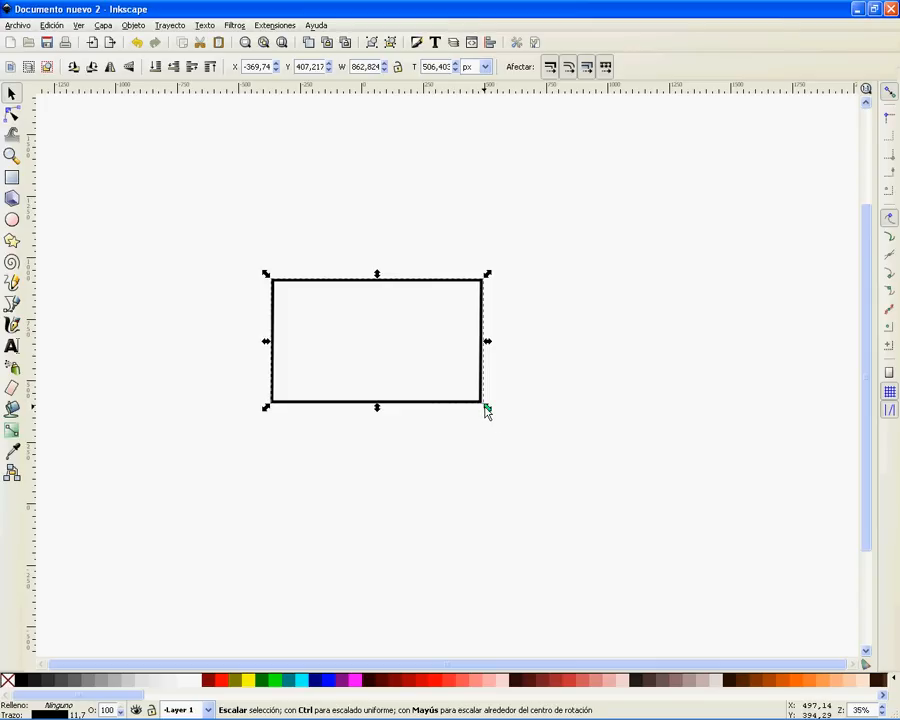
pyautogui.moveTo(486, 411); pyautogui.dragTo(582, 498)
pyautogui.click(583, 496)
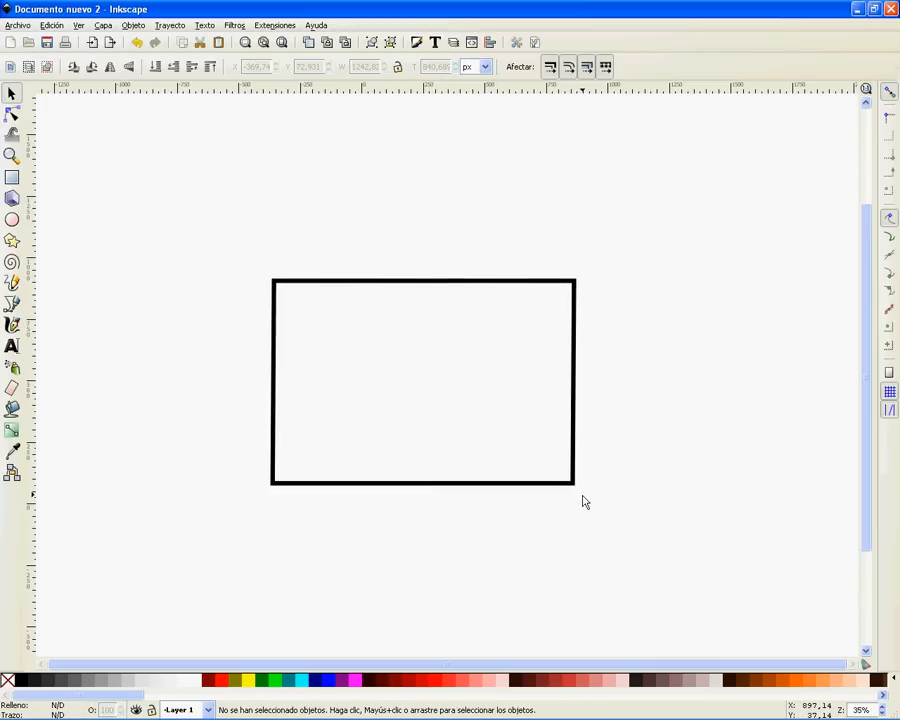
# Step: Scale the rectangle proportionally about its centre to about 965 × 653 px, and enlarge it proportionally from a corner to about 1248 × 844 px
pyautogui.click(574, 470)
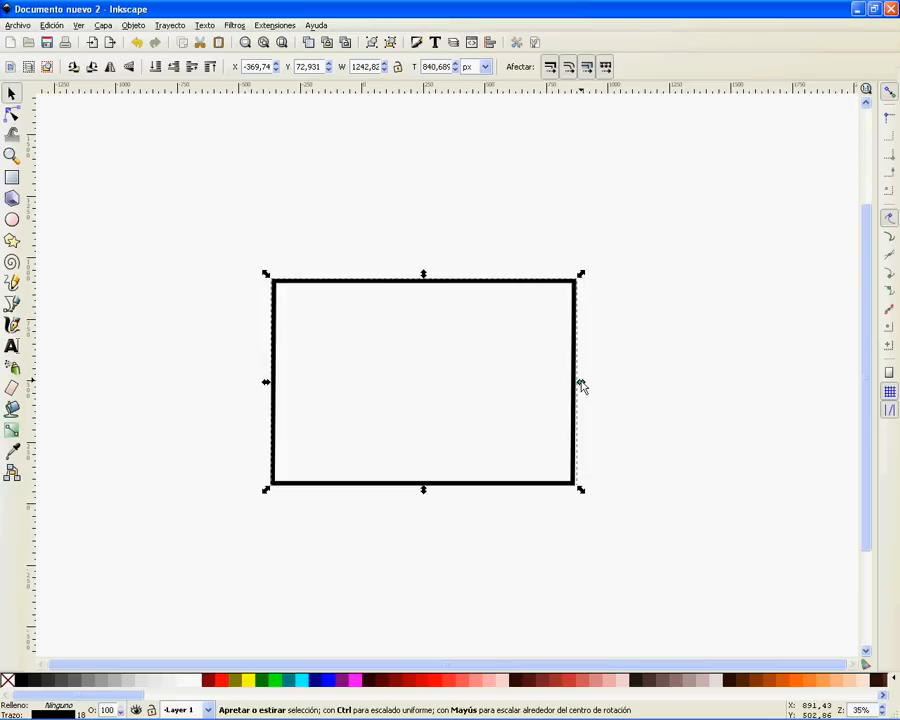
pyautogui.press('ctrl')
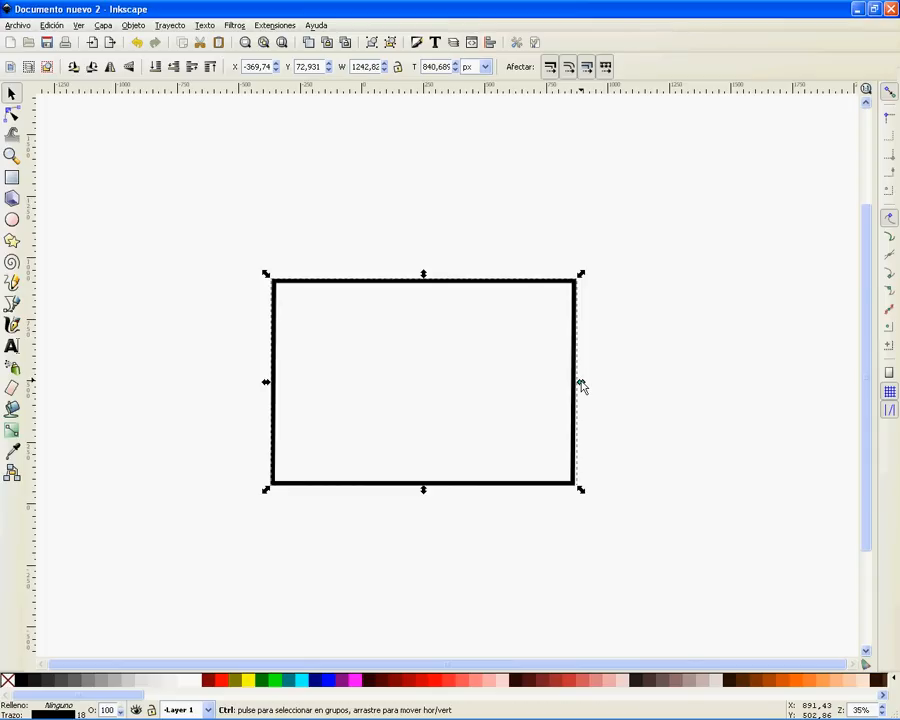
pyautogui.moveTo(580, 386); pyautogui.dragTo(480, 388)
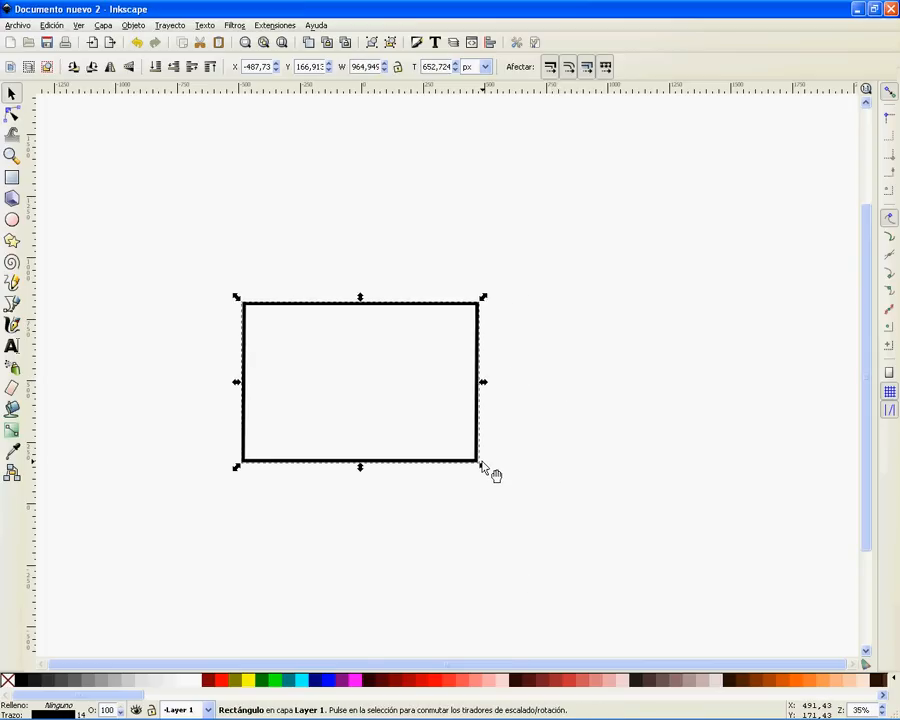
pyautogui.moveTo(481, 467); pyautogui.dragTo(580, 518)
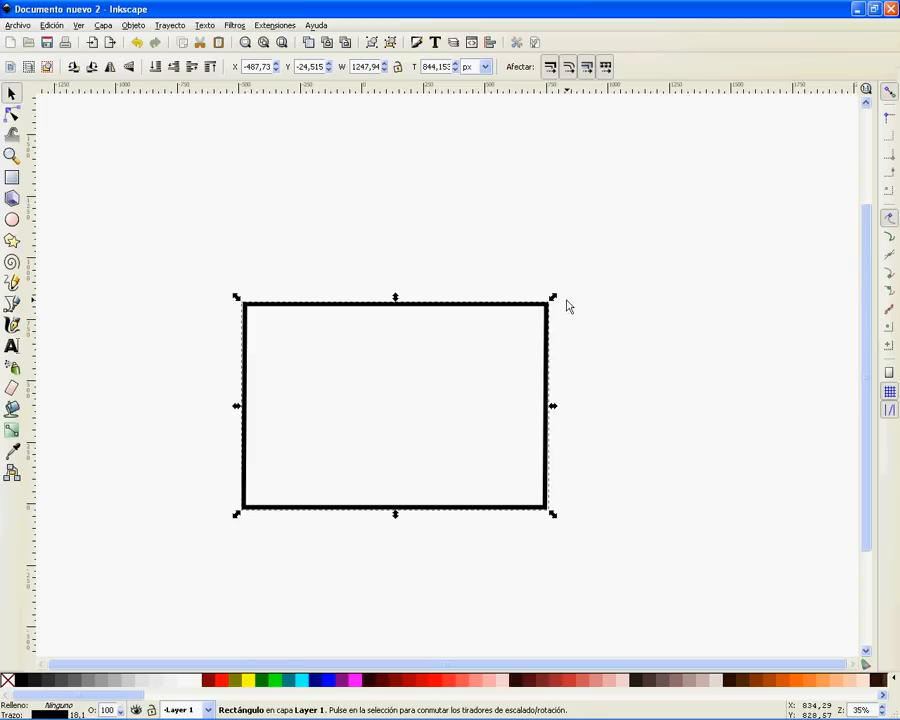
pyautogui.click(248, 275)
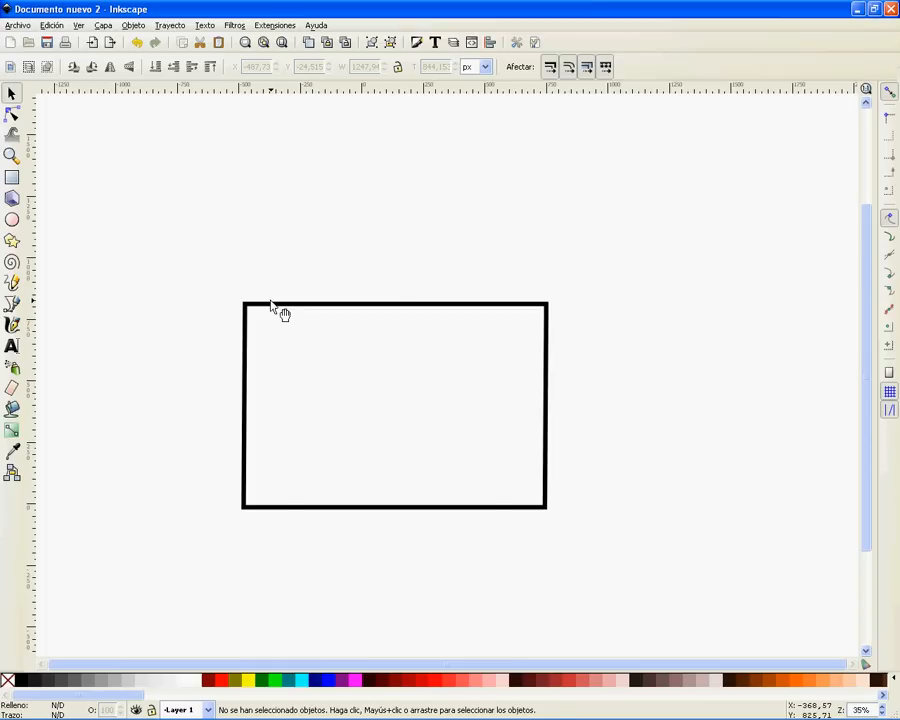
# Step: Rotate the rectangle freely clockwise about its centre using the rotation handles, and undo the rotation
pyautogui.click(271, 305)
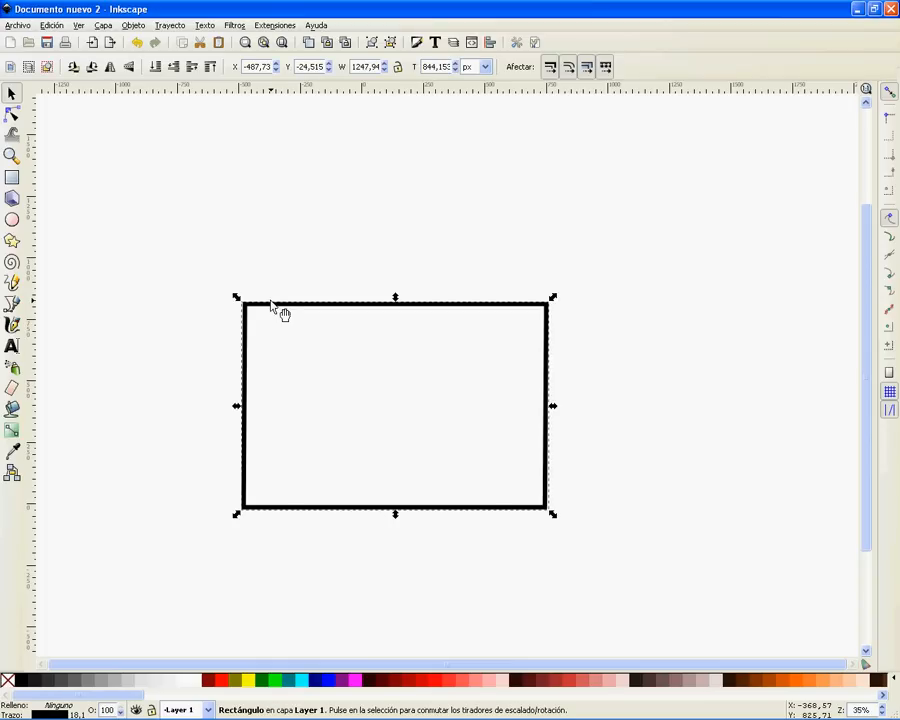
pyautogui.click(330, 312)
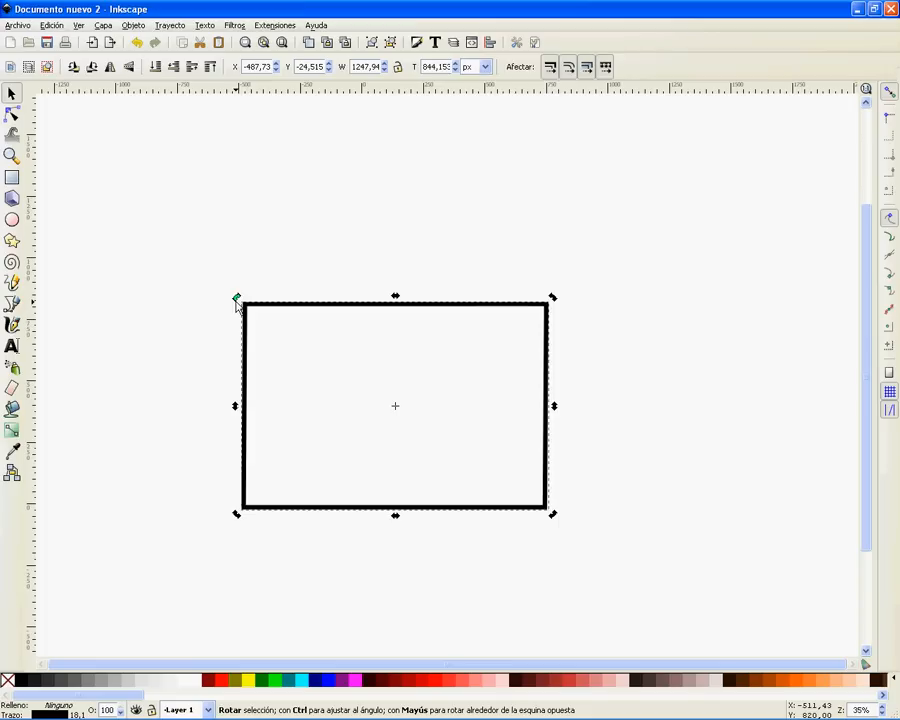
pyautogui.moveTo(236, 301); pyautogui.dragTo(364, 282)
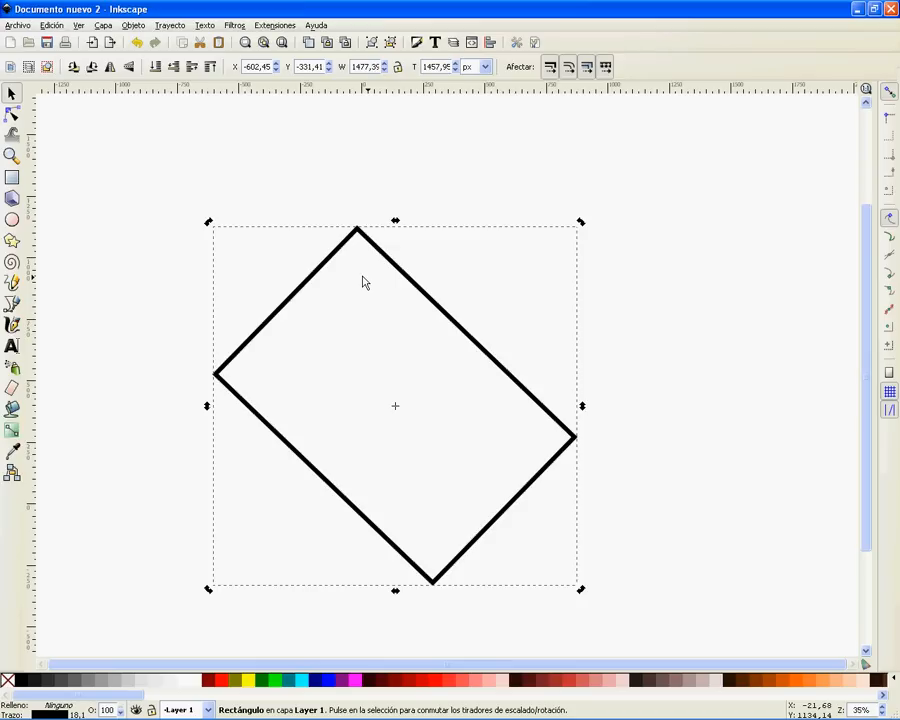
pyautogui.press('ctrl')
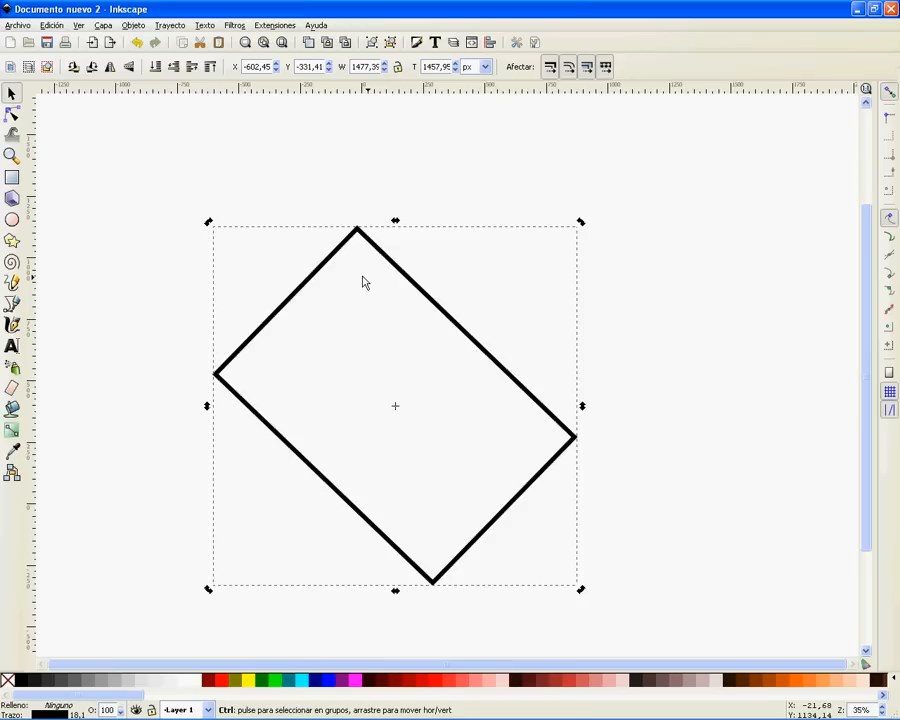
pyautogui.hotkey('ctrl', 'z')
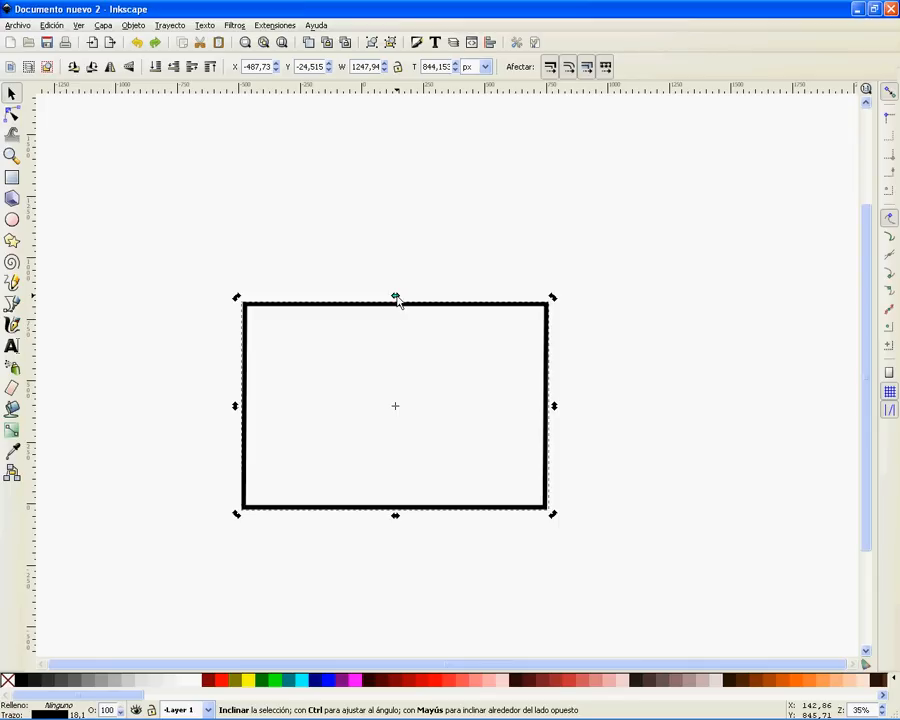
# Step: Skew the rectangle horizontally by shifting its upper edge to the right, and undo the skew
pyautogui.moveTo(397, 299); pyautogui.dragTo(458, 299)
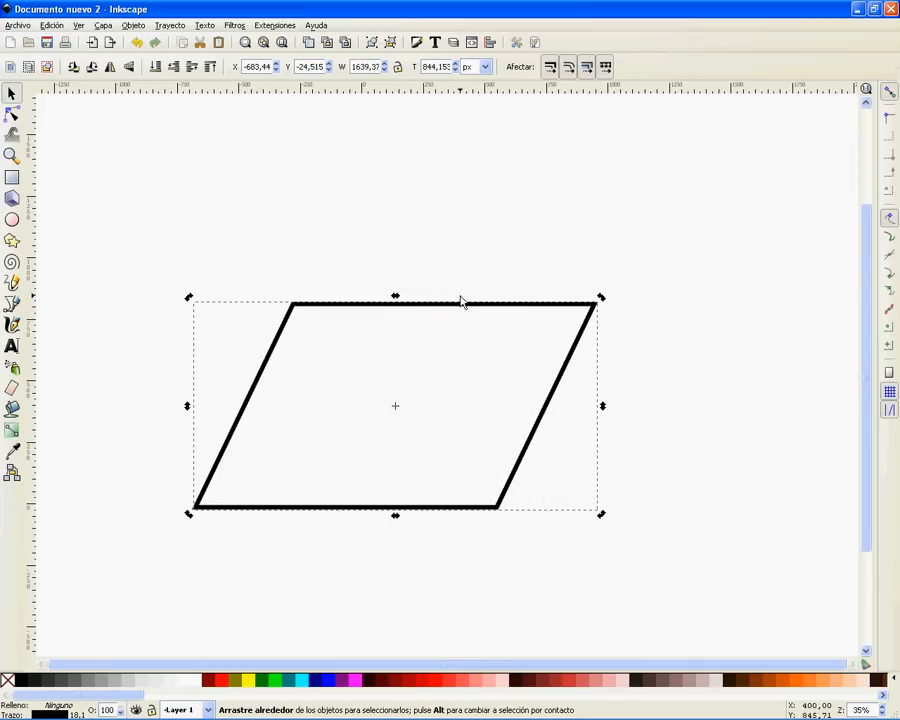
pyautogui.press('Escape')
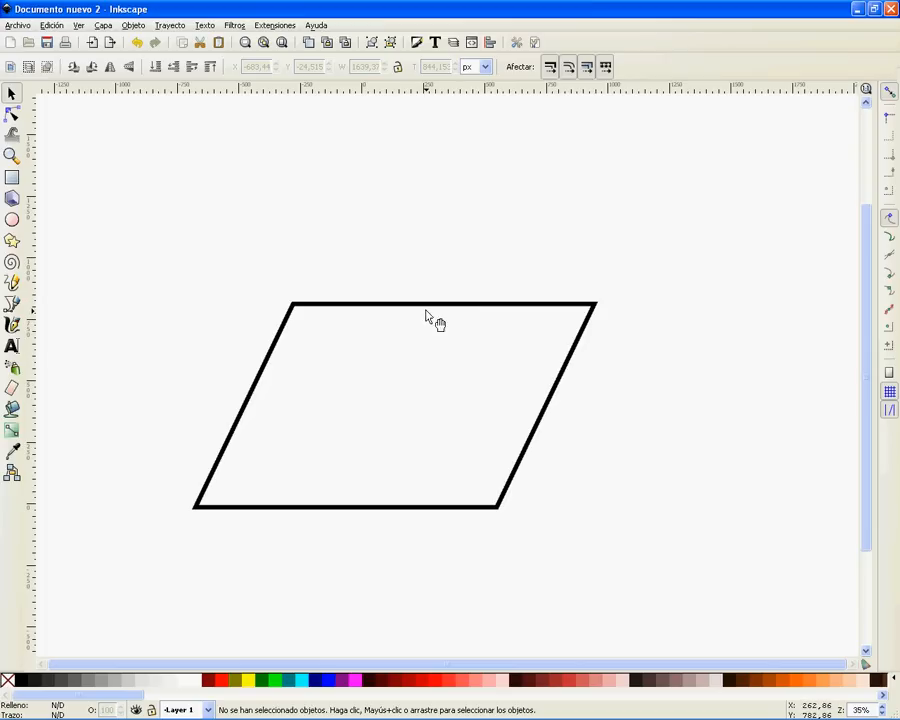
pyautogui.click(425, 305)
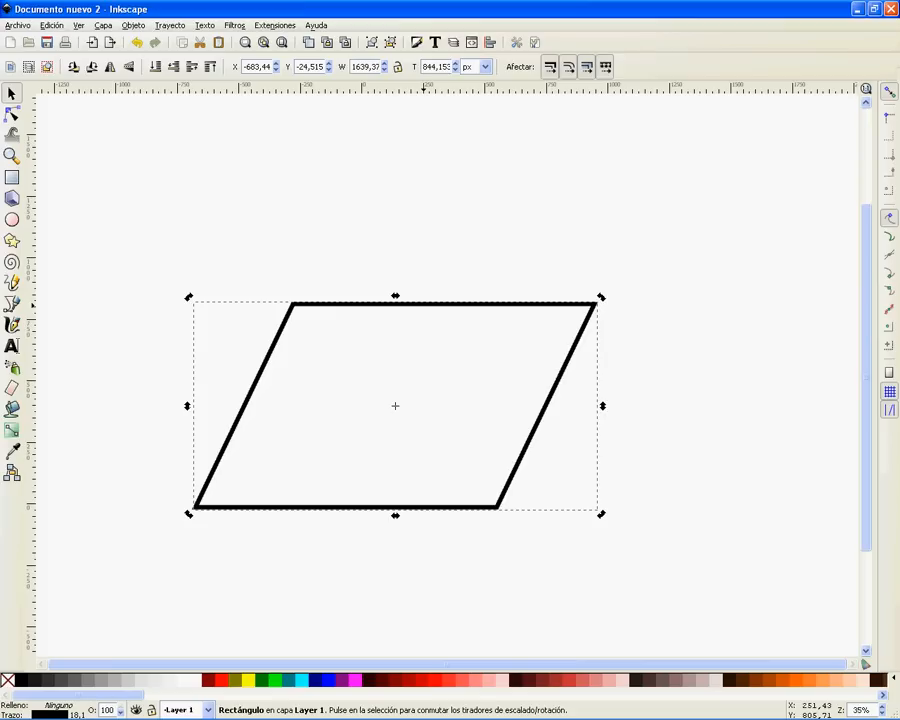
pyautogui.hotkey('ctrl', 'z')
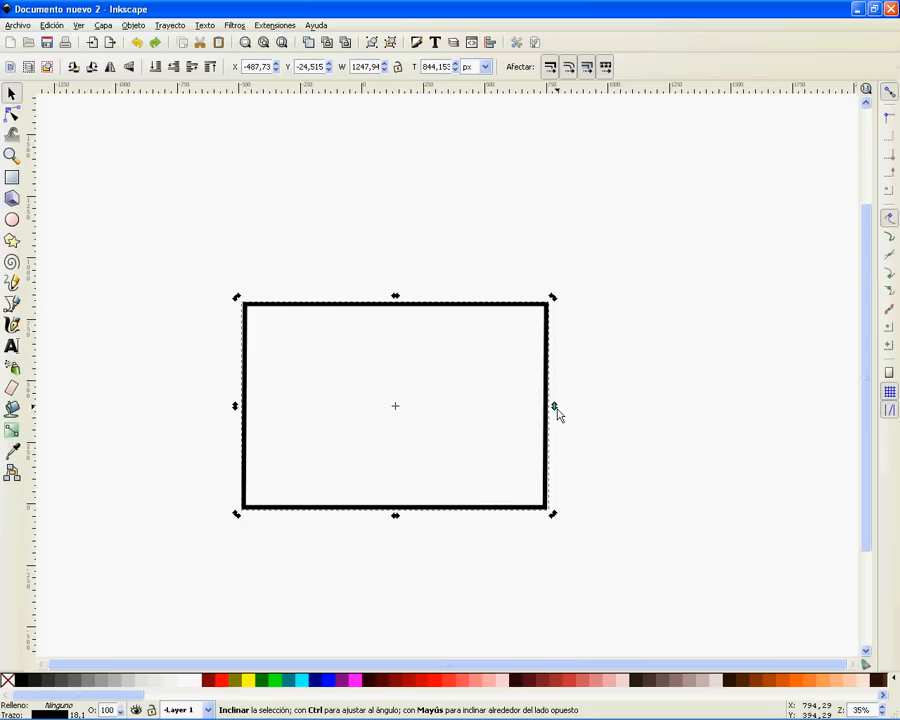
# Step: Skew the rectangle vertically by shifting its right edge downward, and undo the skew
pyautogui.moveTo(556, 407); pyautogui.dragTo(557, 459)
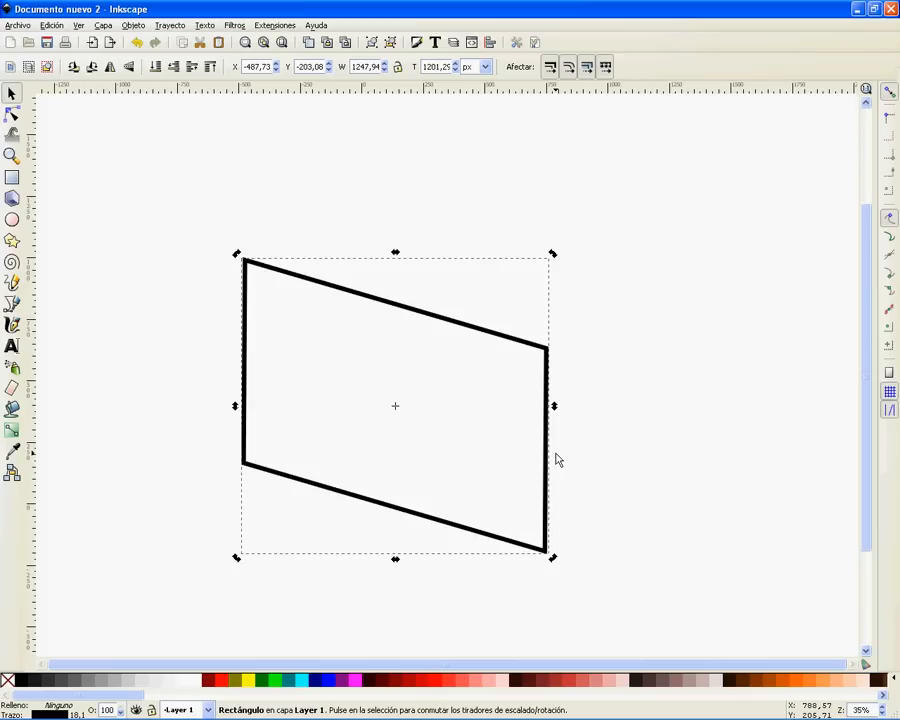
pyautogui.hotkey('ctrl', 'z')
pyautogui.hotkey('ctrl', 'z')
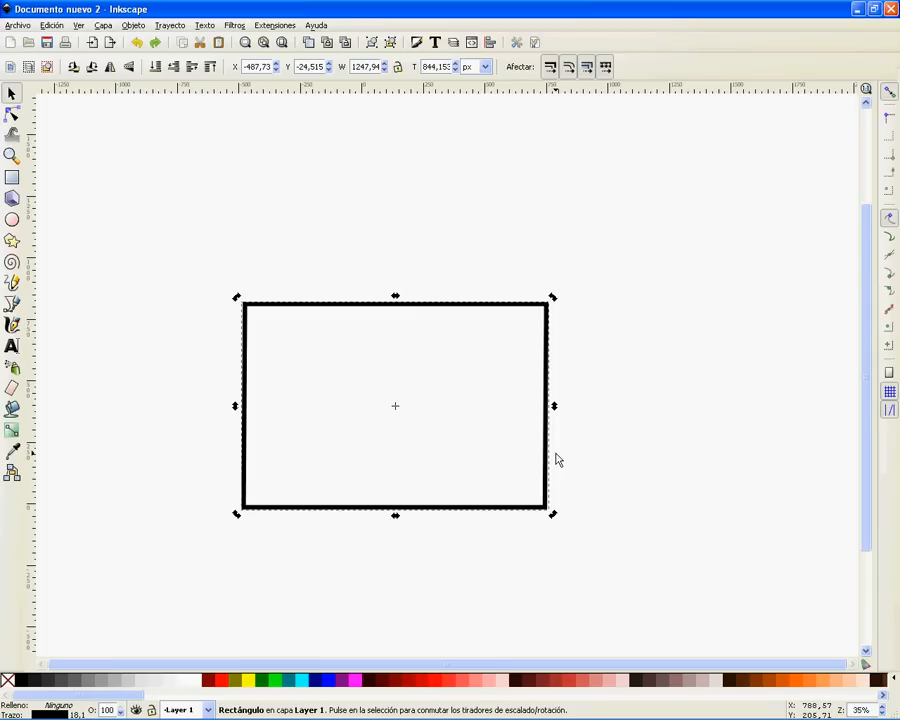
pyautogui.click(50, 27)
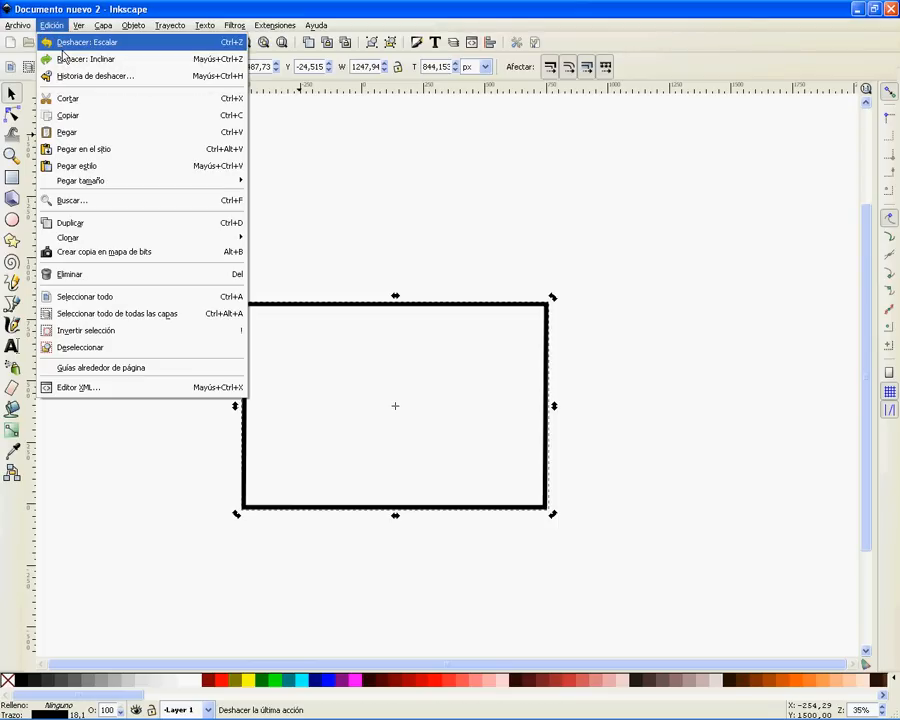
pyautogui.click(340, 175)
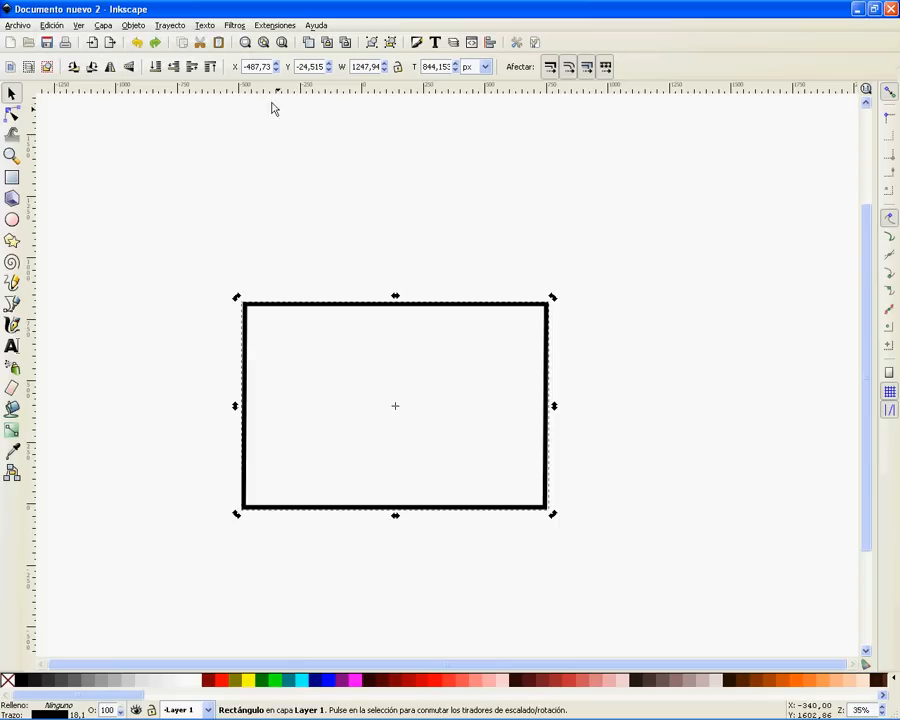
# Step: Open the Transform settings for the rectangle and look through the move, scale, rotate and skew options
pyautogui.click(138, 26)
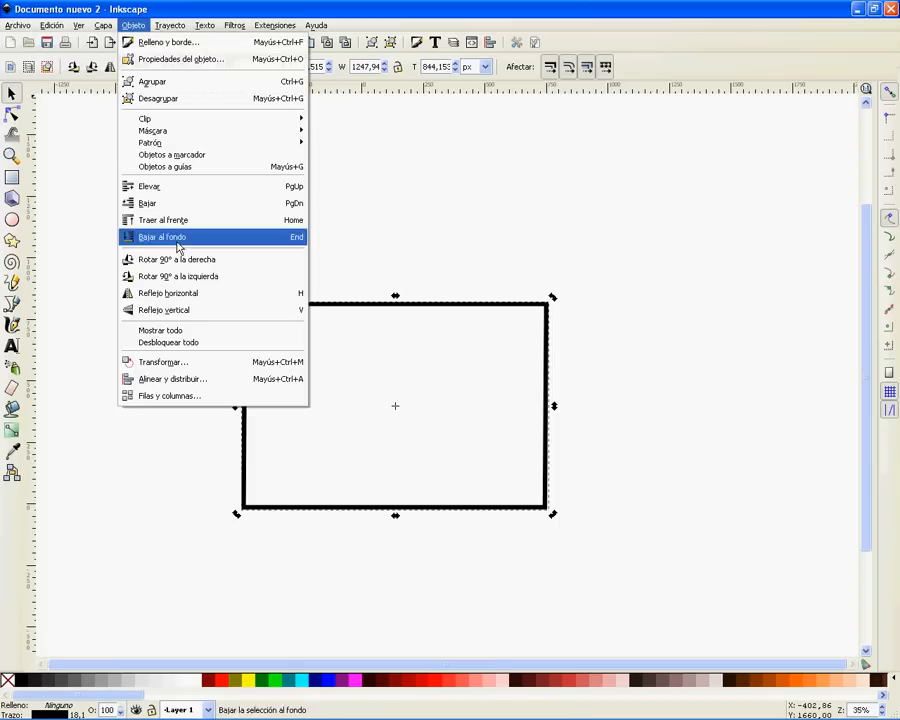
pyautogui.click(195, 369)
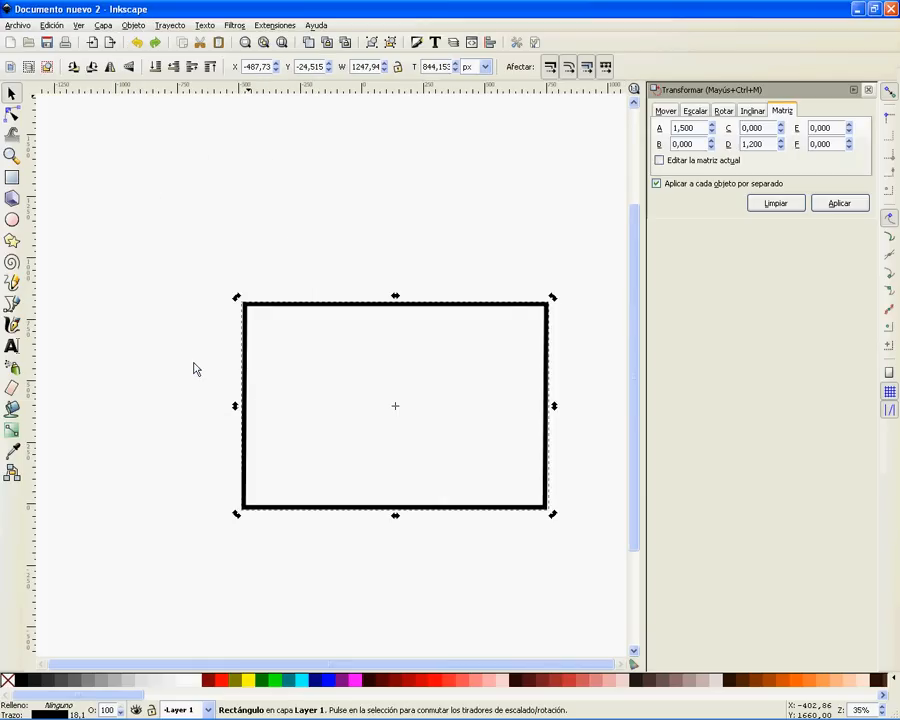
pyautogui.click(667, 111)
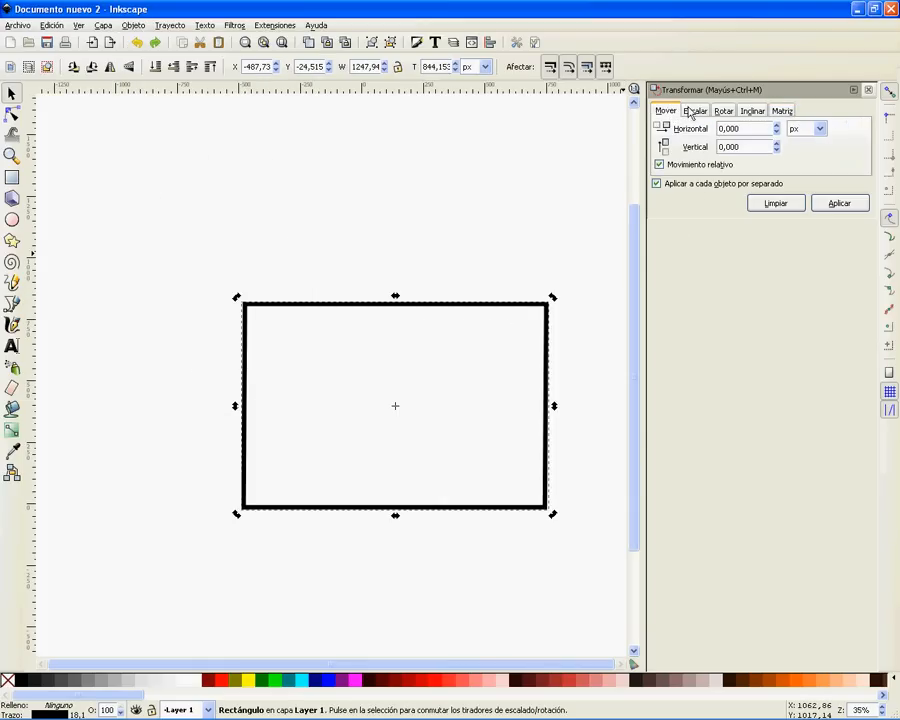
pyautogui.click(693, 111)
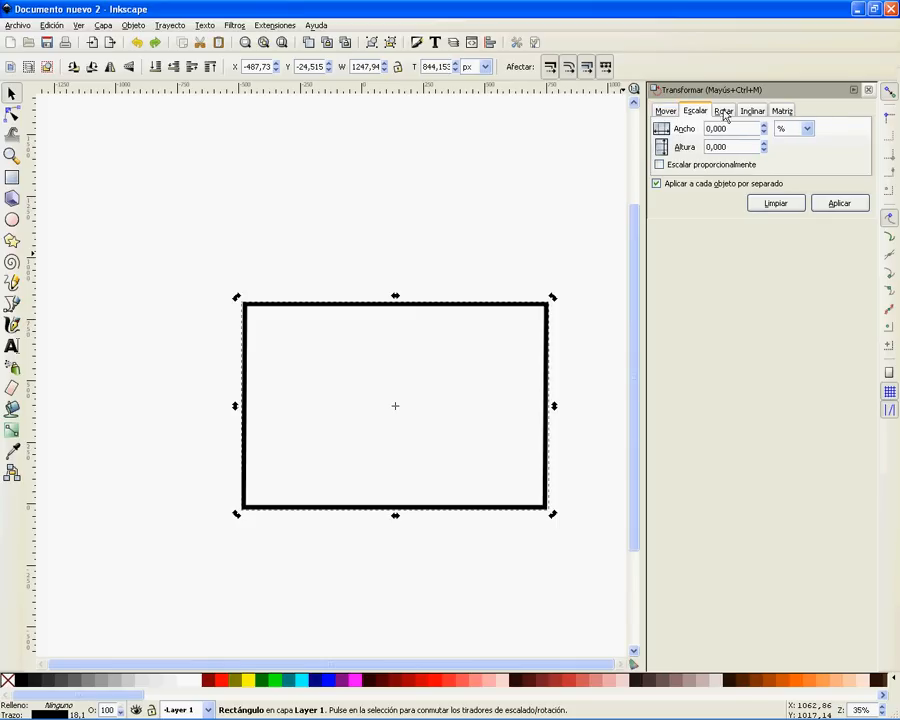
pyautogui.click(723, 111)
pyautogui.click(757, 111)
# Step: Move the rectangle horizontally by 50 px with a relative transformation, keeping the vertical offset at 0
pyautogui.click(666, 111)
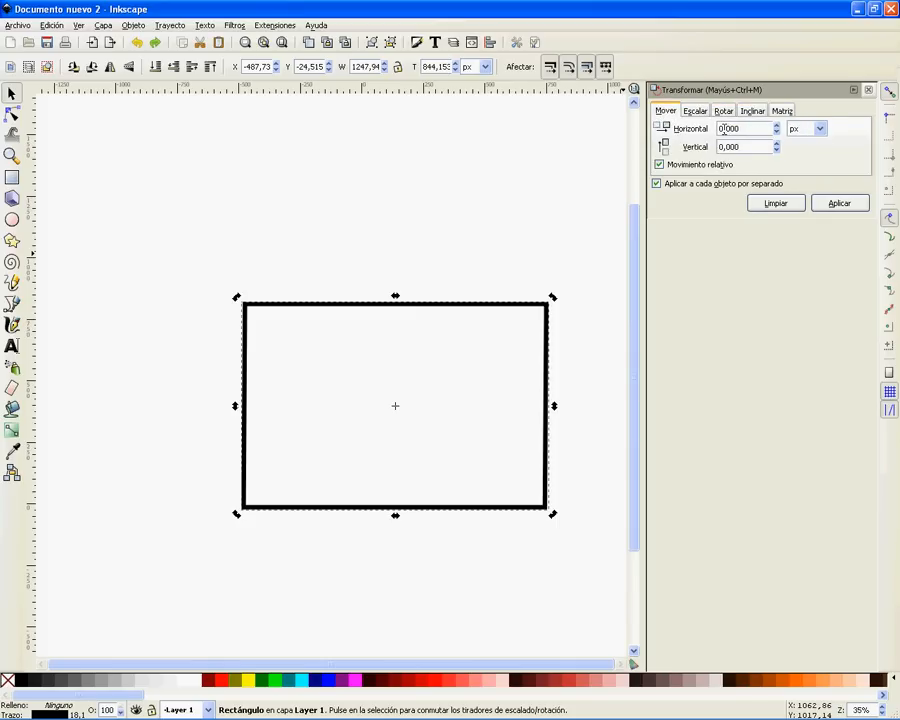
pyautogui.moveTo(723, 128); pyautogui.dragTo(717, 128)
pyautogui.click(721, 128)
pyautogui.hotkey('ctrl', 'a')
pyautogui.write('1000')
pyautogui.write('50')
pyautogui.click(829, 205)
pyautogui.click(829, 205)
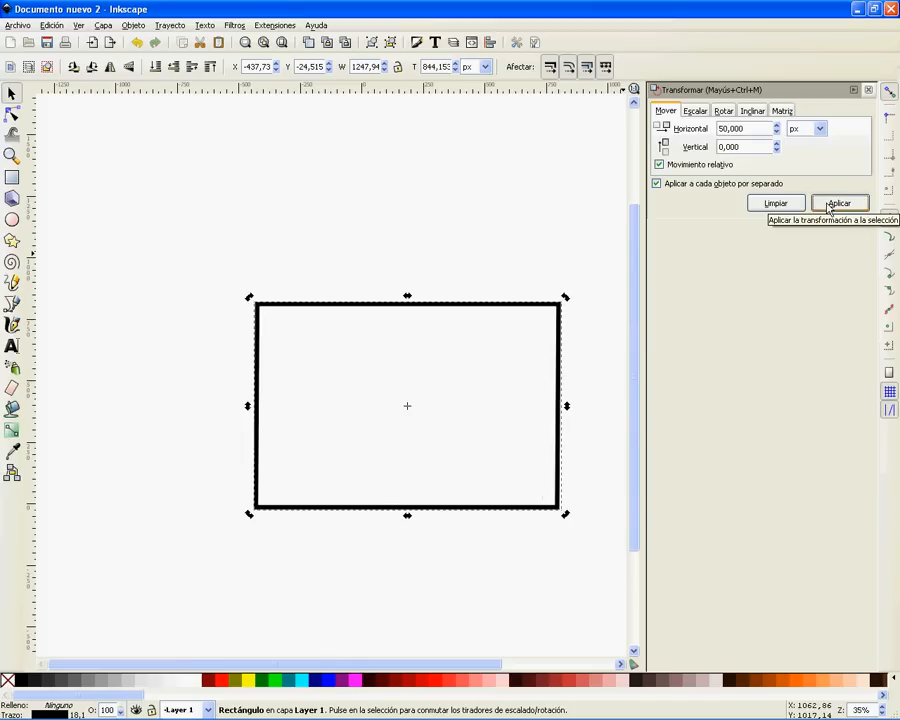
# Step: Try to scale the rectangle to 25 % width with the height value at 0, and undo the scaling
pyautogui.click(695, 111)
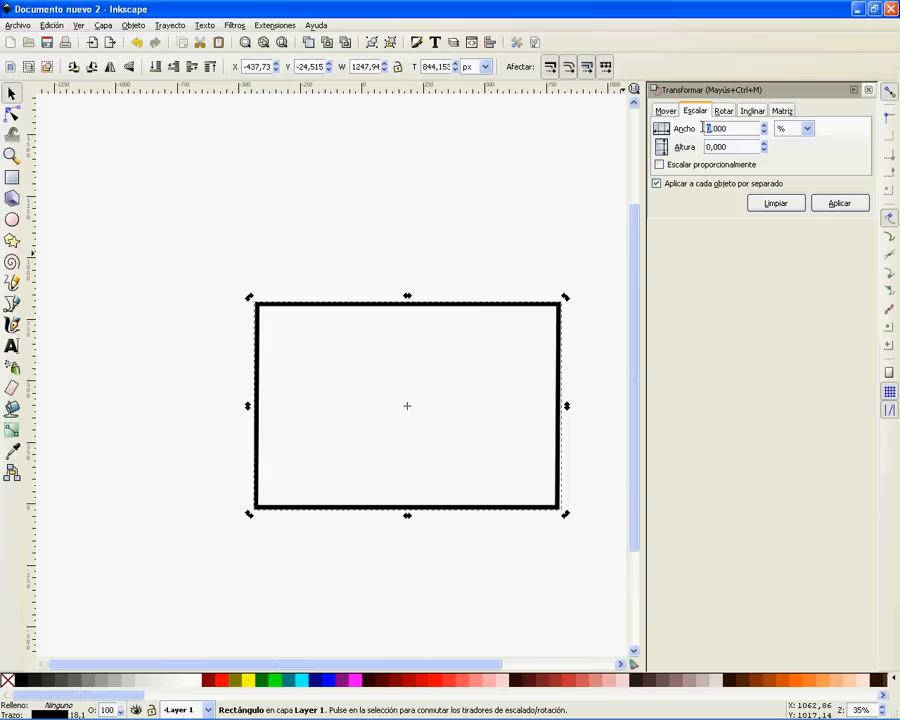
pyautogui.write('25')
pyautogui.click(826, 207)
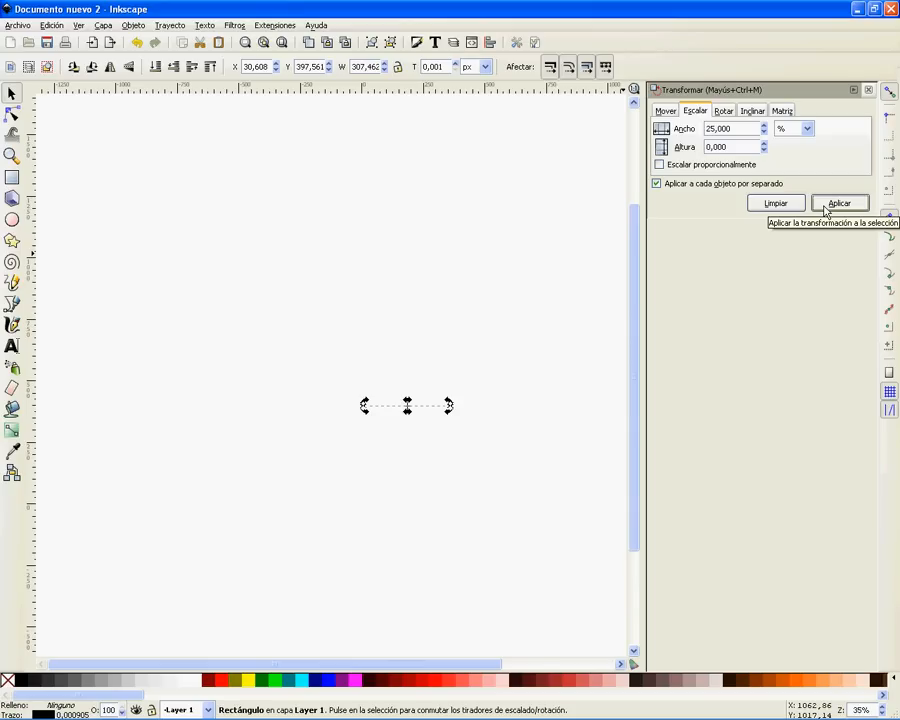
pyautogui.hotkey('ctrl', 'z')
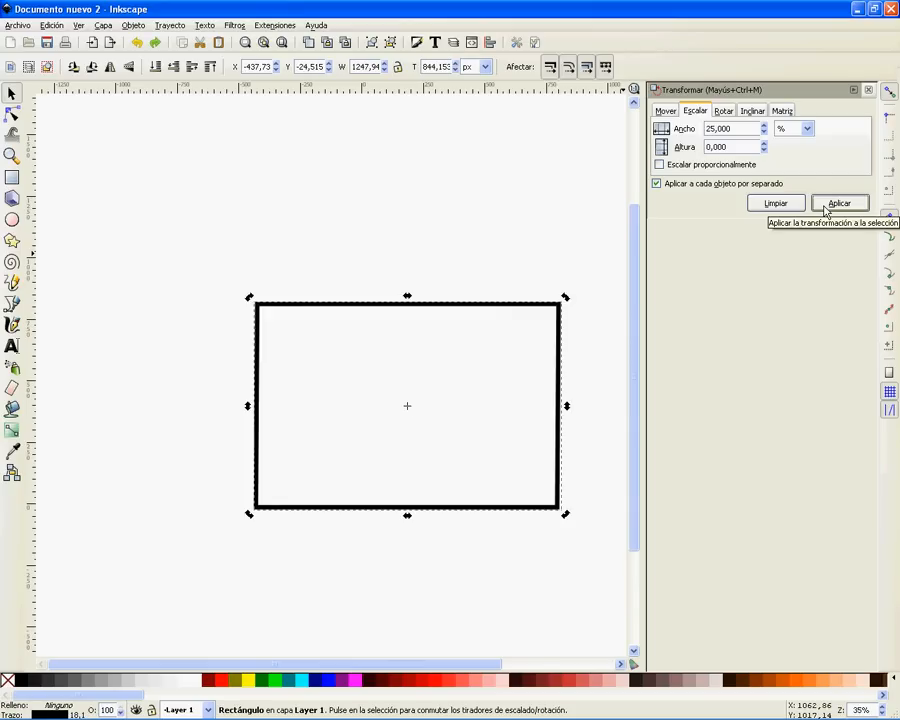
# Step: Rotate the rectangle by exactly 10 degrees with the Transform settings
pyautogui.click(726, 111)
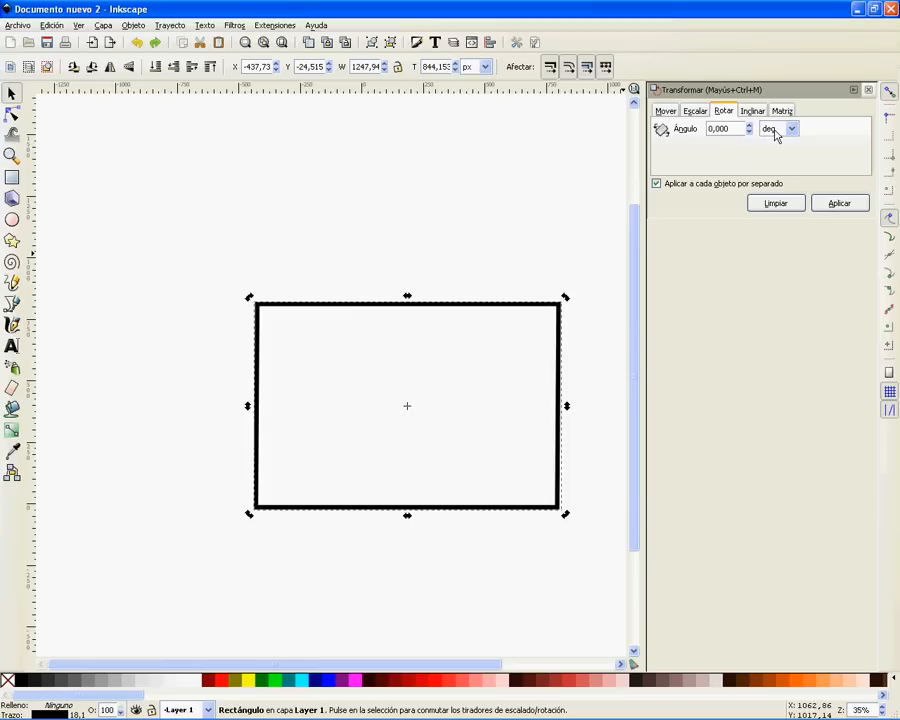
pyautogui.click(709, 128)
pyautogui.write('1')
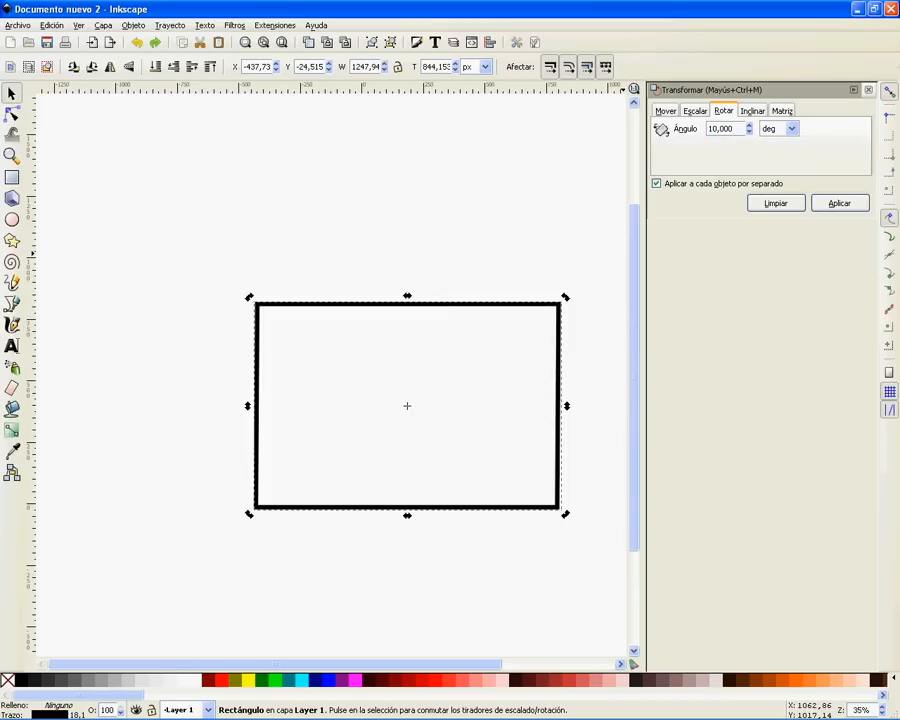
pyautogui.click(829, 204)
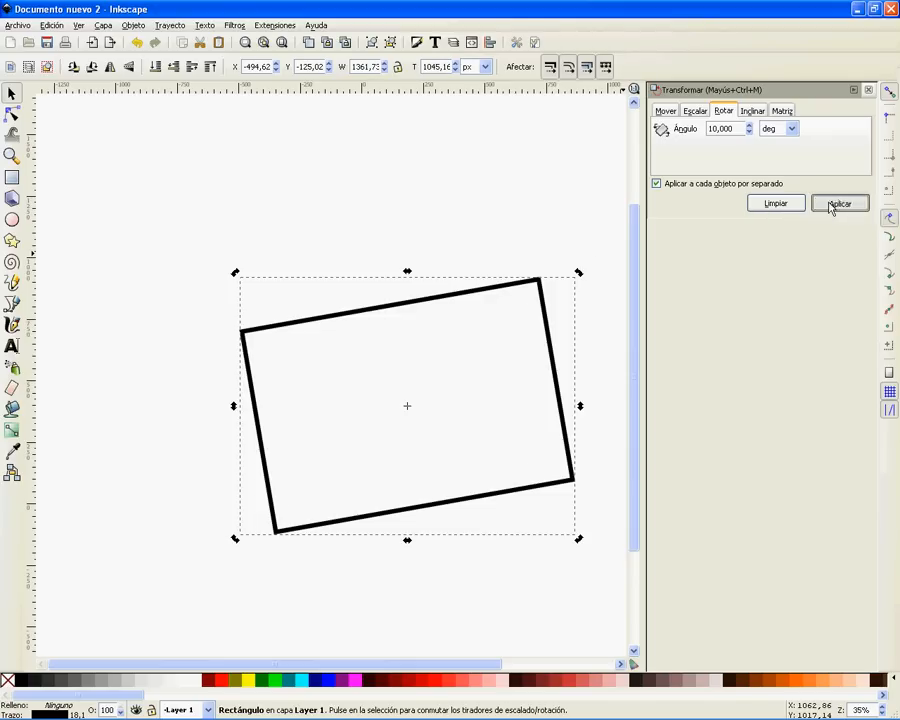
# Step: Rotate the rectangle five more times by 10 degrees each with the Transform settings
pyautogui.click(829, 204)
pyautogui.click(829, 204)
pyautogui.click(829, 204)
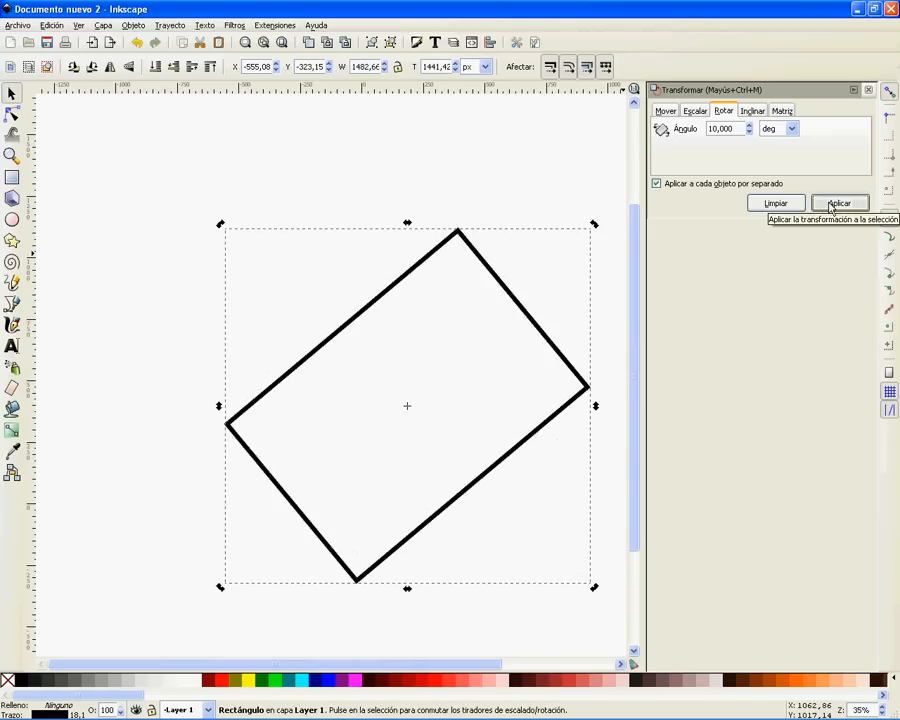
pyautogui.click(829, 204)
pyautogui.click(831, 204)
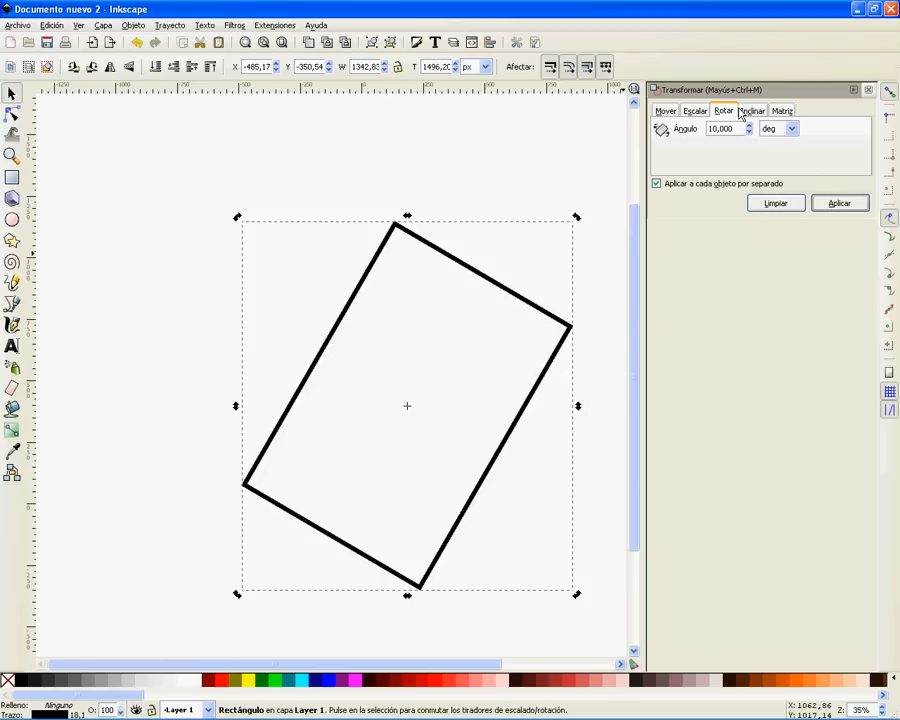
# Step: Undo all of the rectangle's 10-degree rotations, including the first one
pyautogui.hotkey('ctrl', 'z')
pyautogui.hotkey('ctrl', 'z')
pyautogui.hotkey('ctrl', 'z')
pyautogui.hotkey('ctrl', 'z')
pyautogui.hotkey('ctrl', 'z')
pyautogui.hotkey('ctrl', 'z')
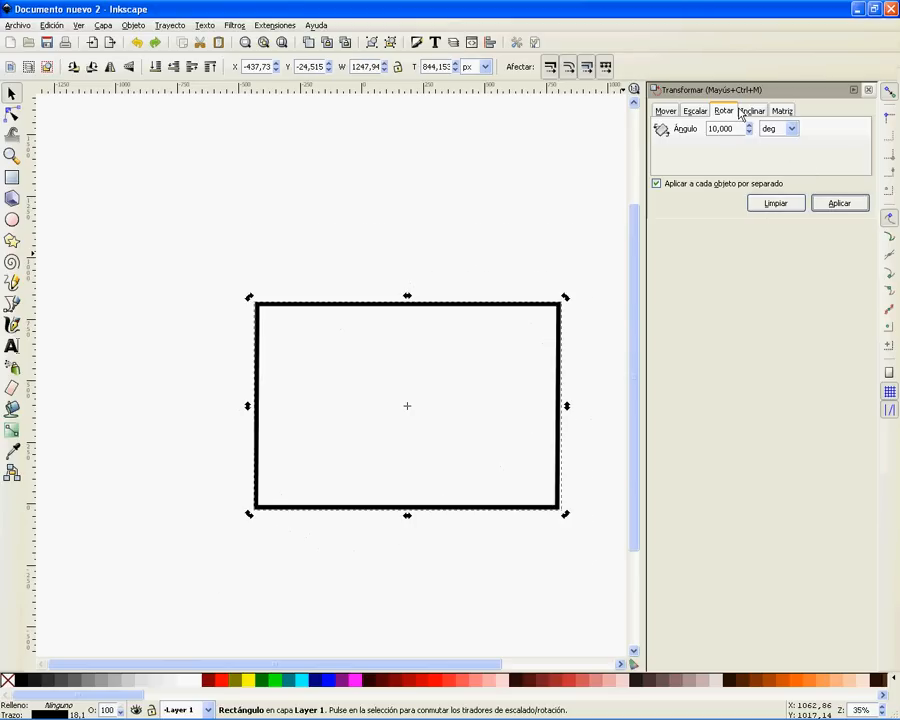
# Step: Try to skew the rectangle horizontally by 15 degrees with the vertical angle at 0, and undo the skew
pyautogui.click(757, 113)
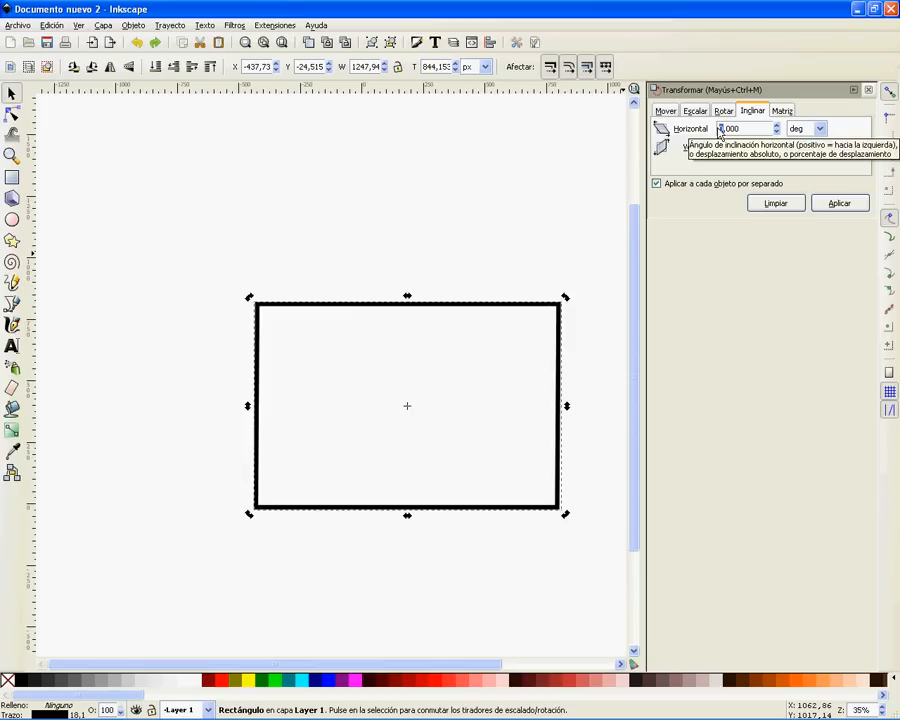
pyautogui.write('15')
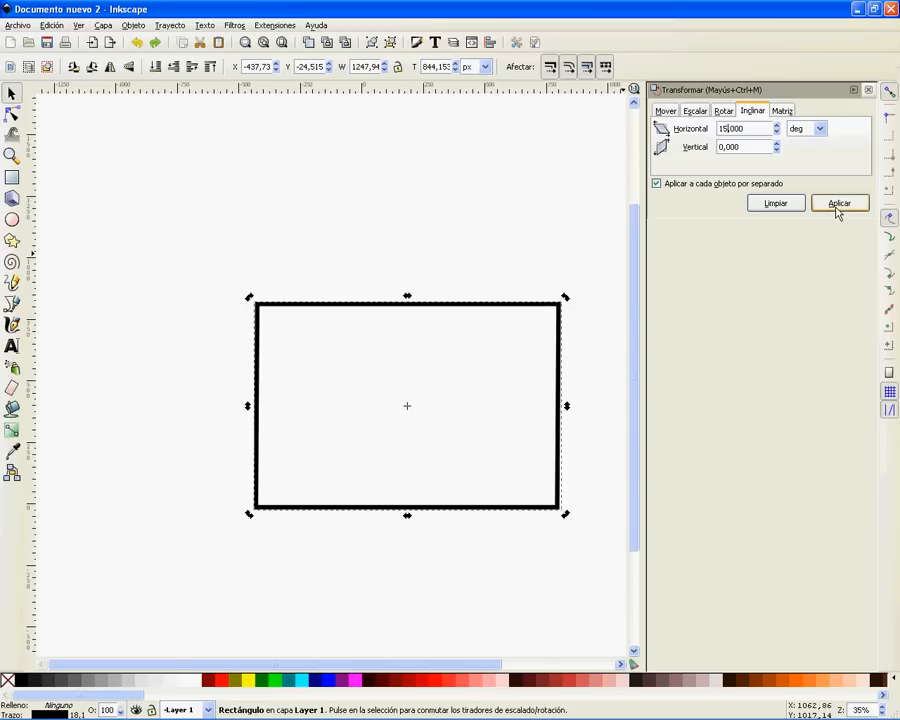
pyautogui.click(822, 204)
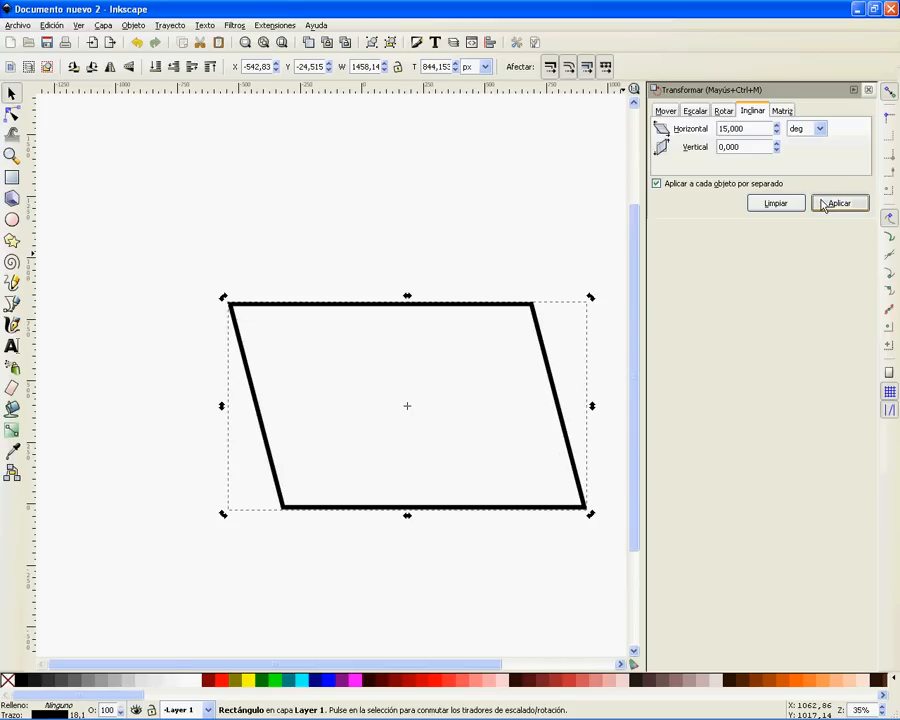
pyautogui.hotkey('ctrl', 'z')
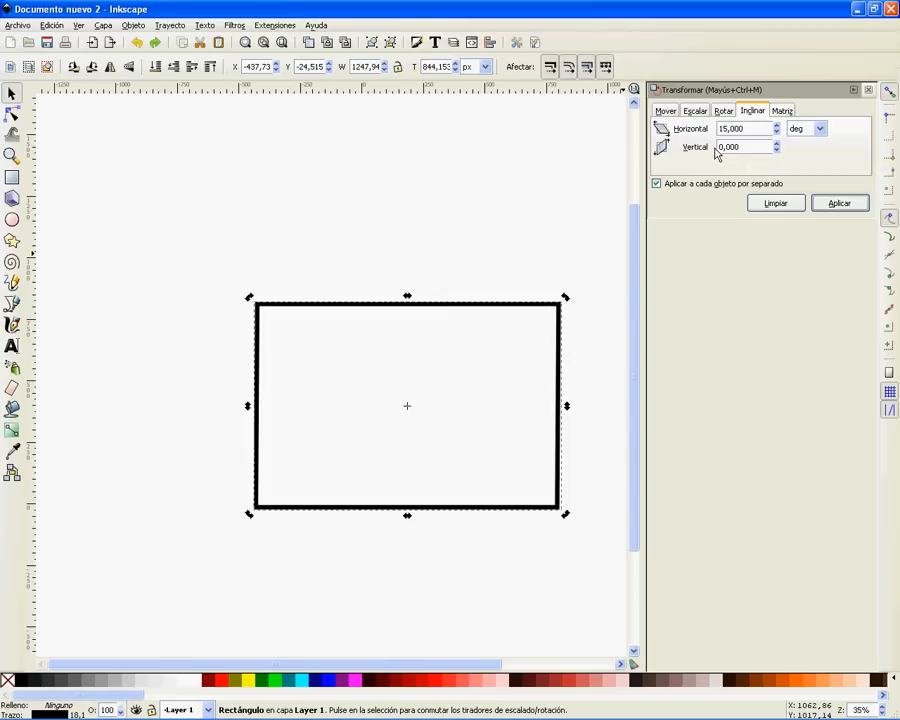
# Step: Try to skew the rectangle by 15 degrees horizontally and 10 degrees vertically, undo the skew and close the Transform settings
pyautogui.click(718, 146)
pyautogui.write('1')
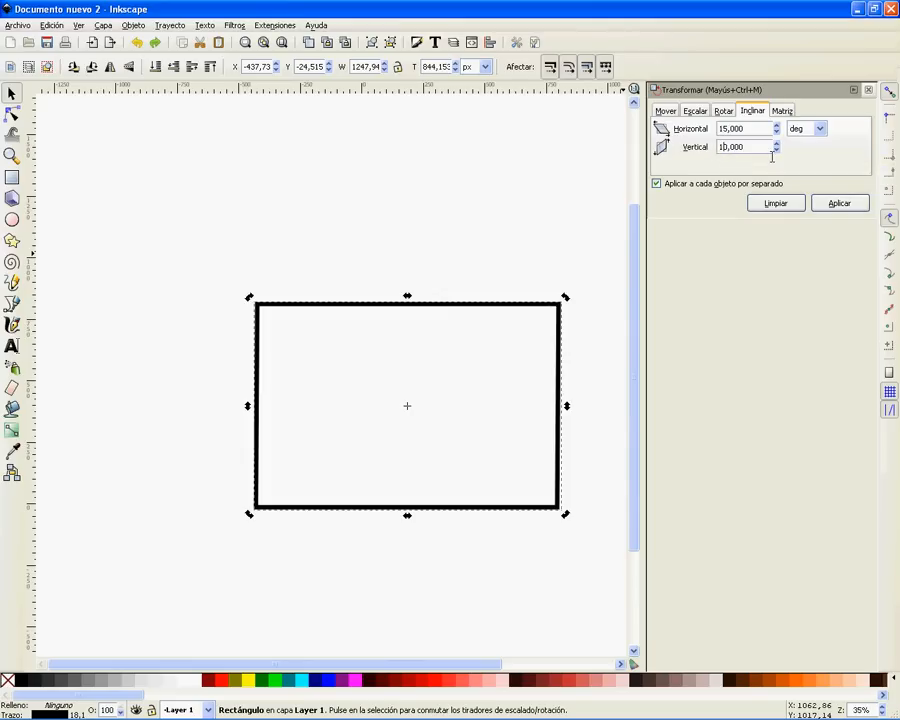
pyautogui.click(835, 203)
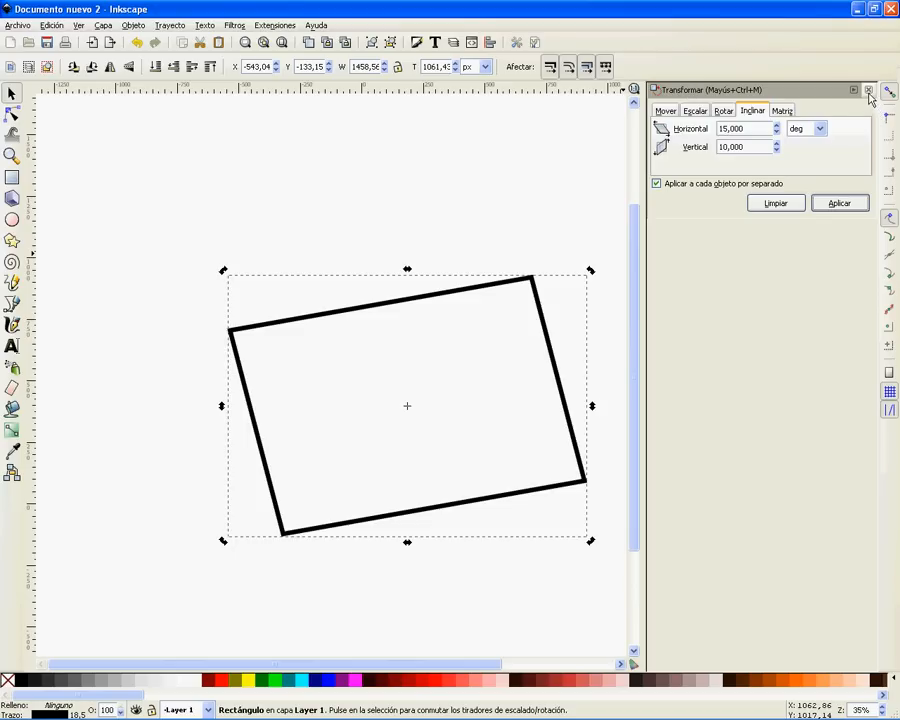
pyautogui.hotkey('ctrl', 'z')
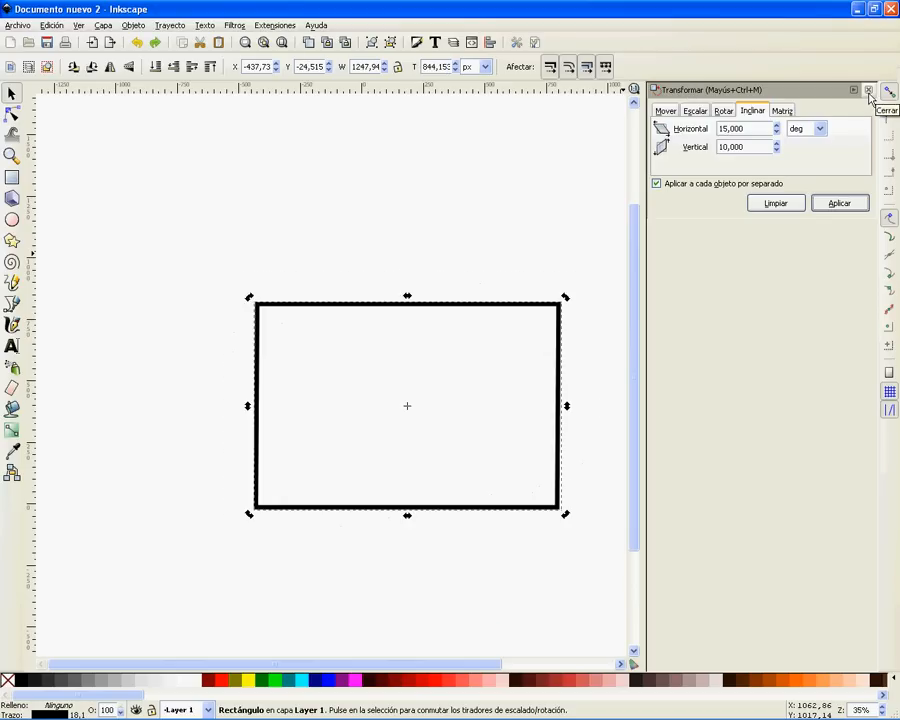
pyautogui.click(868, 91)
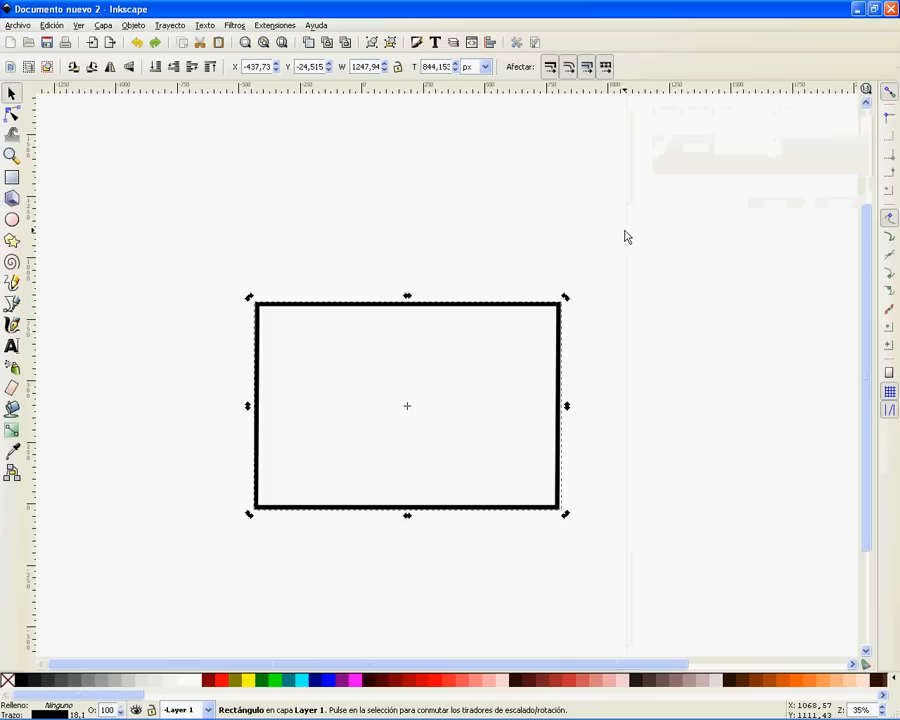